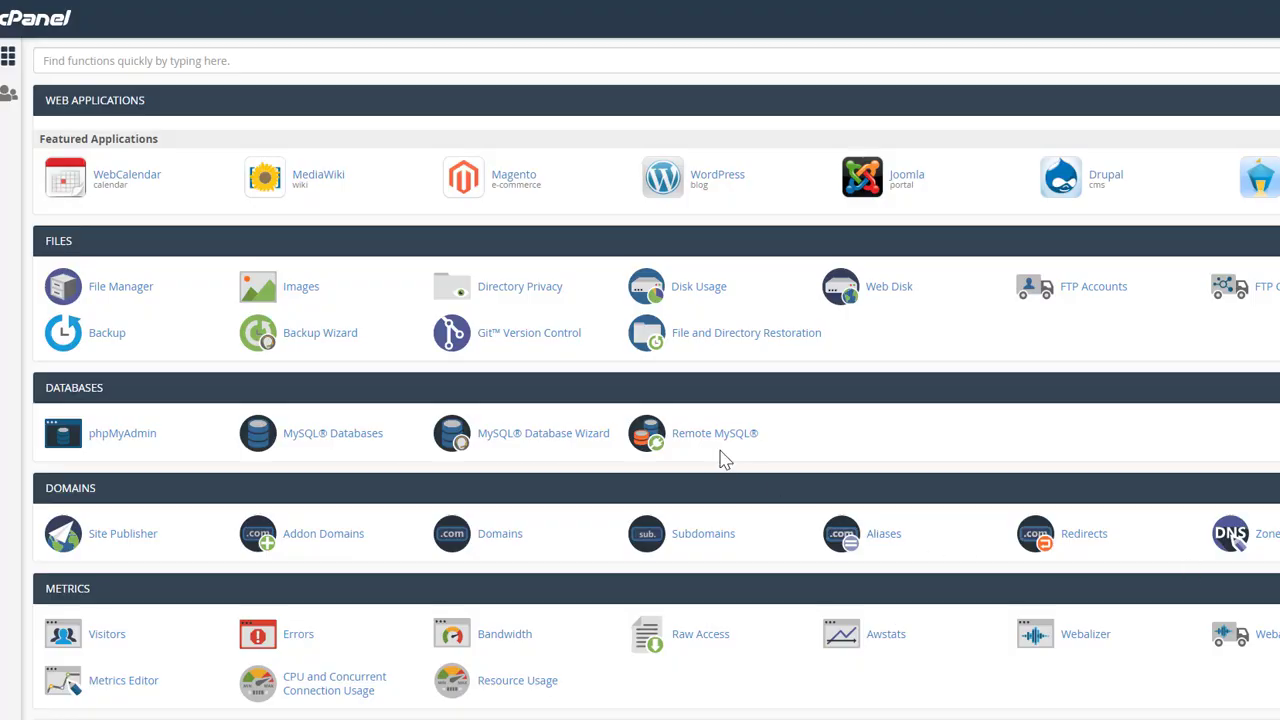
Open Select PHP Version under Software to confirm PHP 7.3 is the current version.
scroll(723, 460, "down", 1)
scroll(725, 465, "down", 2)
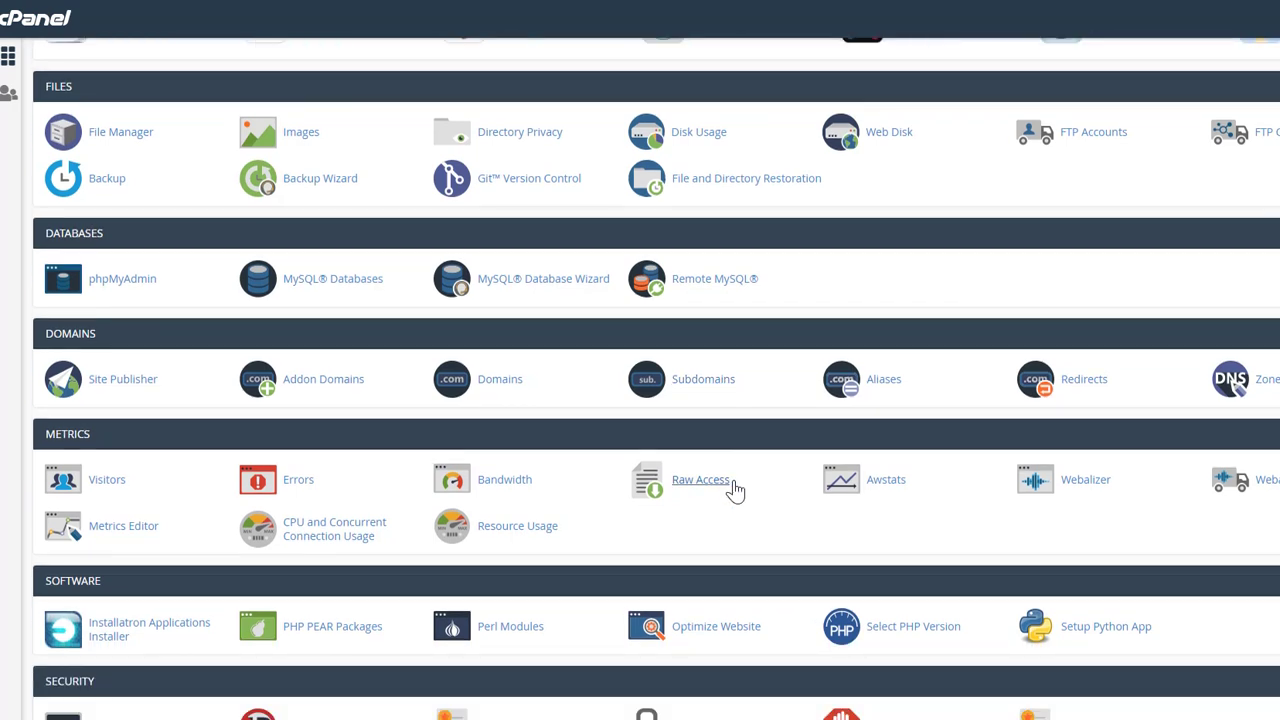
scroll(734, 487, "down", 1)
scroll(736, 488, "down", 1)
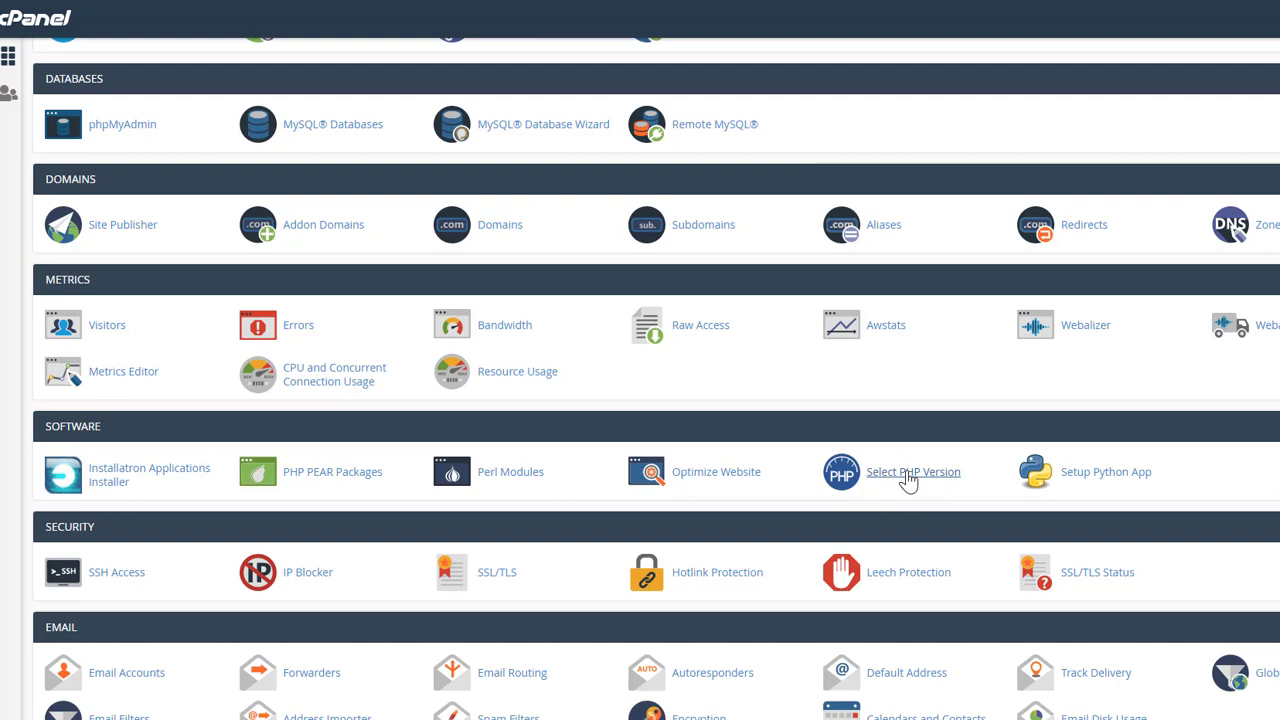
left_click(908, 481)
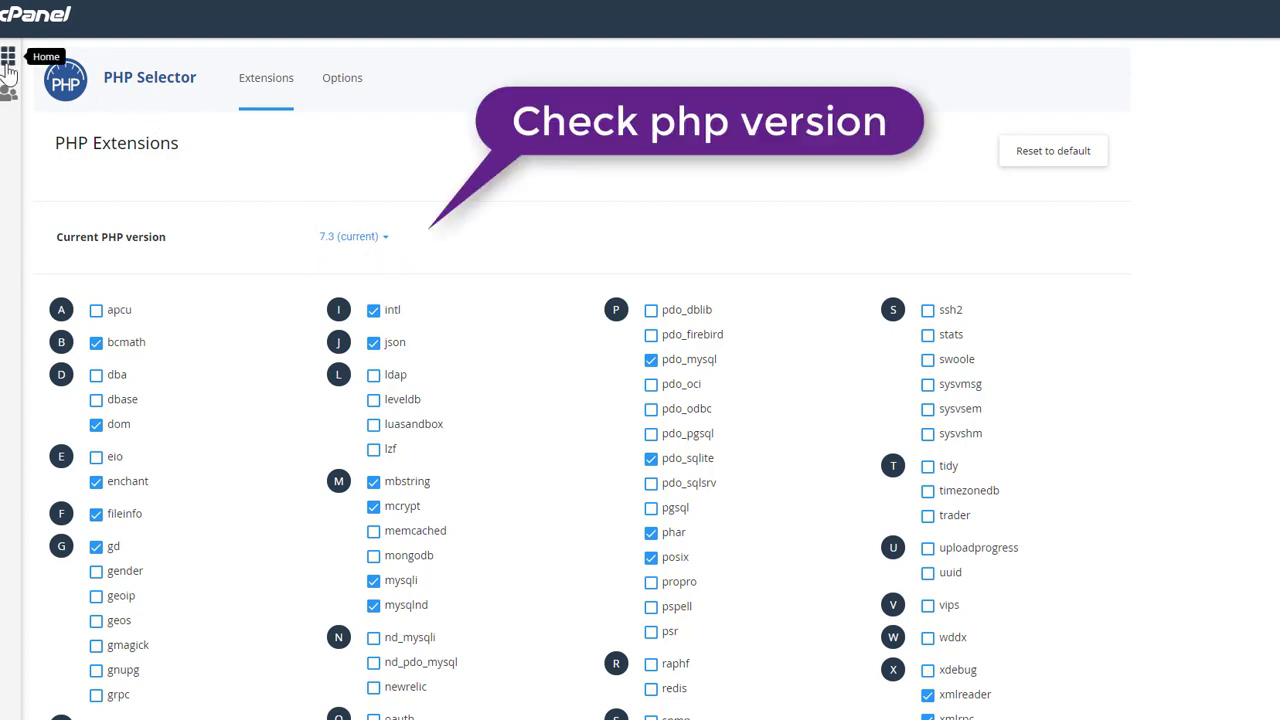
From cPanel Home, go to Installatron's e-Commerce applications and open OpenCart.
left_click(8, 58)
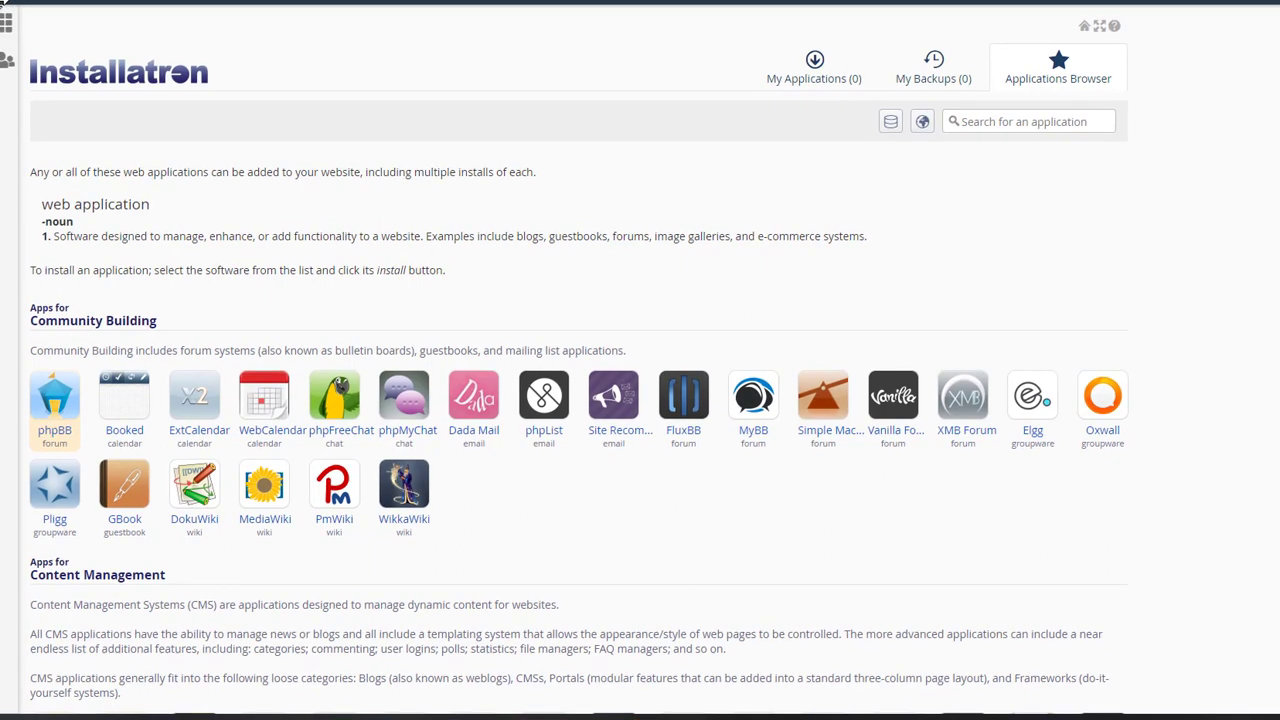
scroll(662, 342, "down", 2)
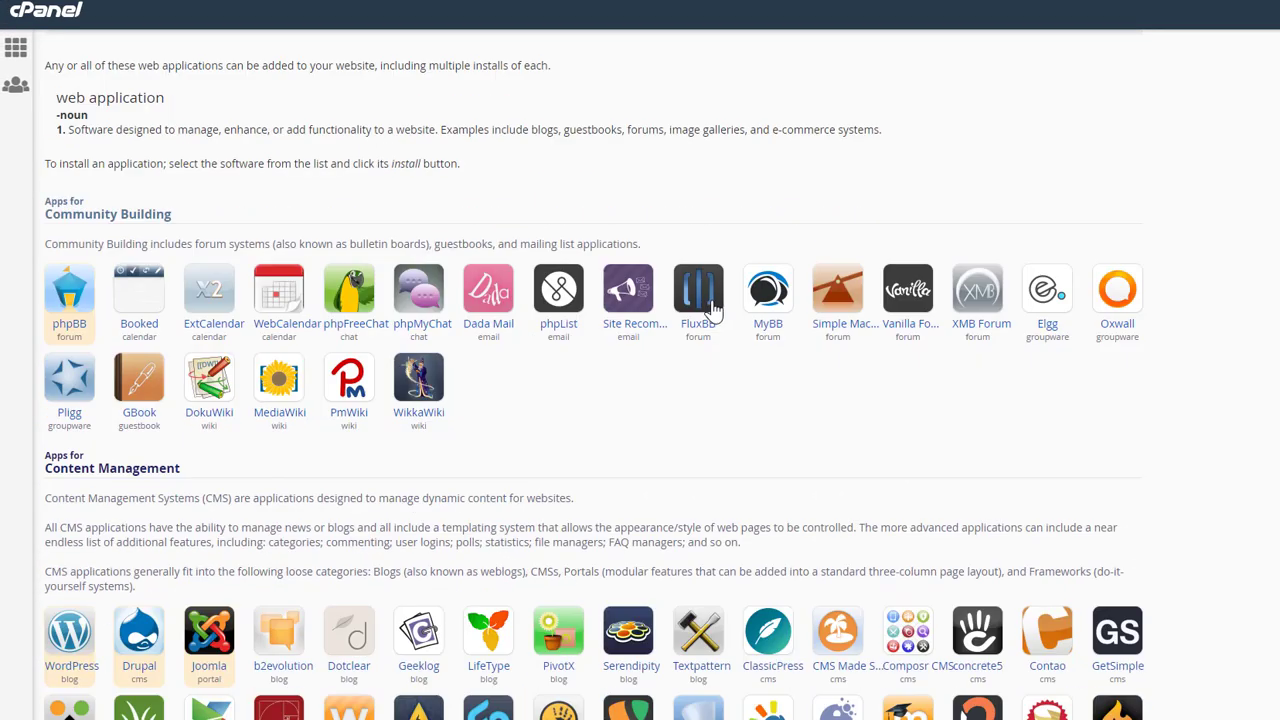
scroll(700, 300, "down", 2)
scroll(731, 277, "down", 2)
scroll(750, 287, "down", 2)
scroll(750, 287, "down", 1)
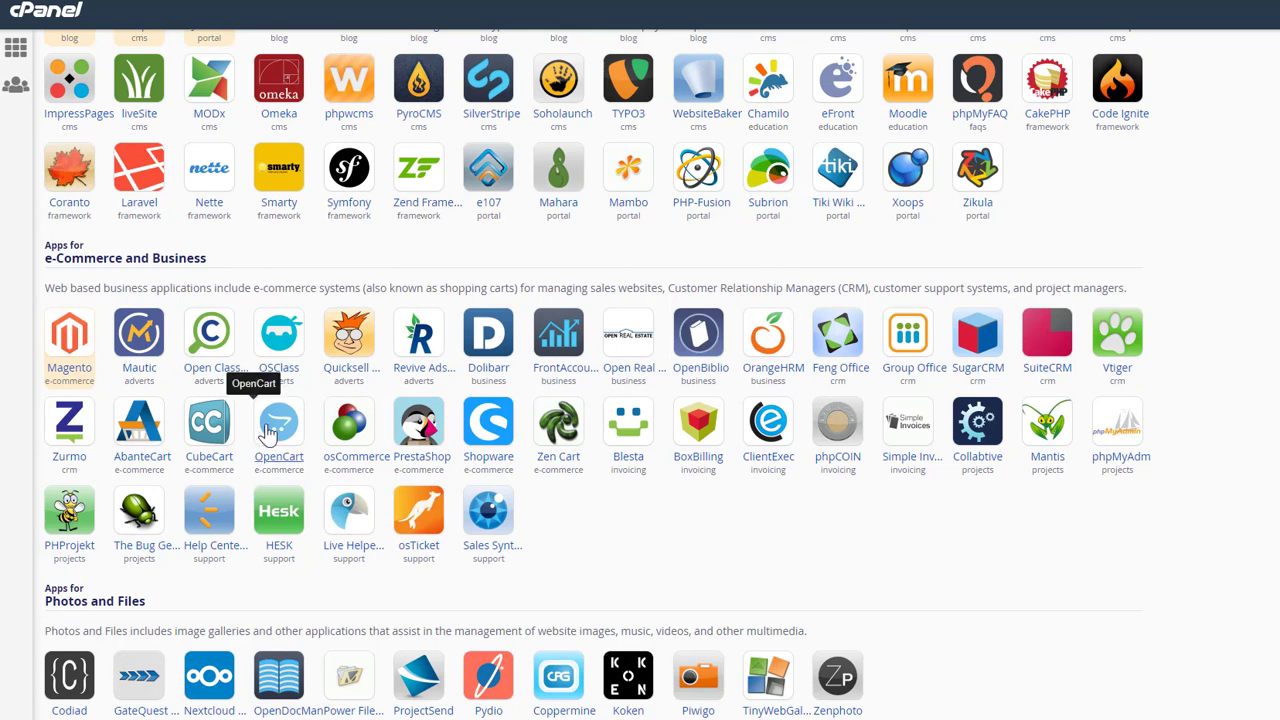
left_click(268, 430)
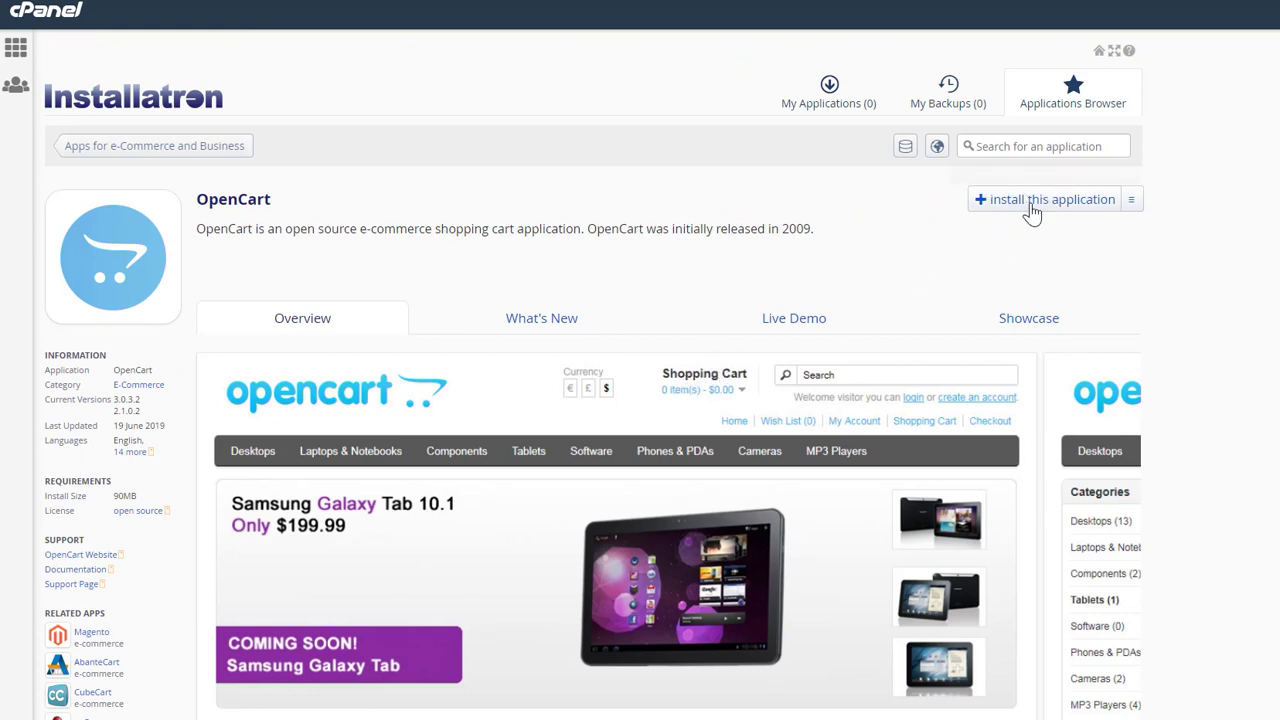
Start a new OpenCart install in the test directory using version 2.1.0.2.
left_click(1031, 210)
type("t")
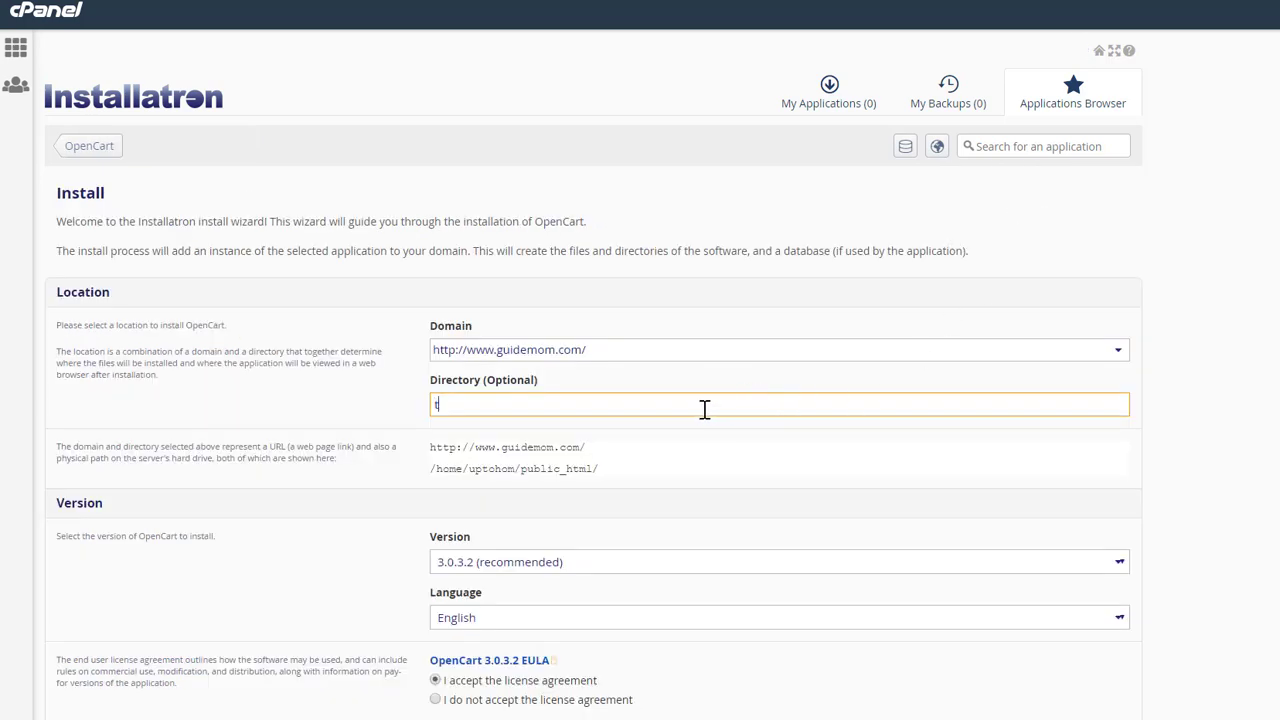
type("est")
scroll(665, 448, "down", 3)
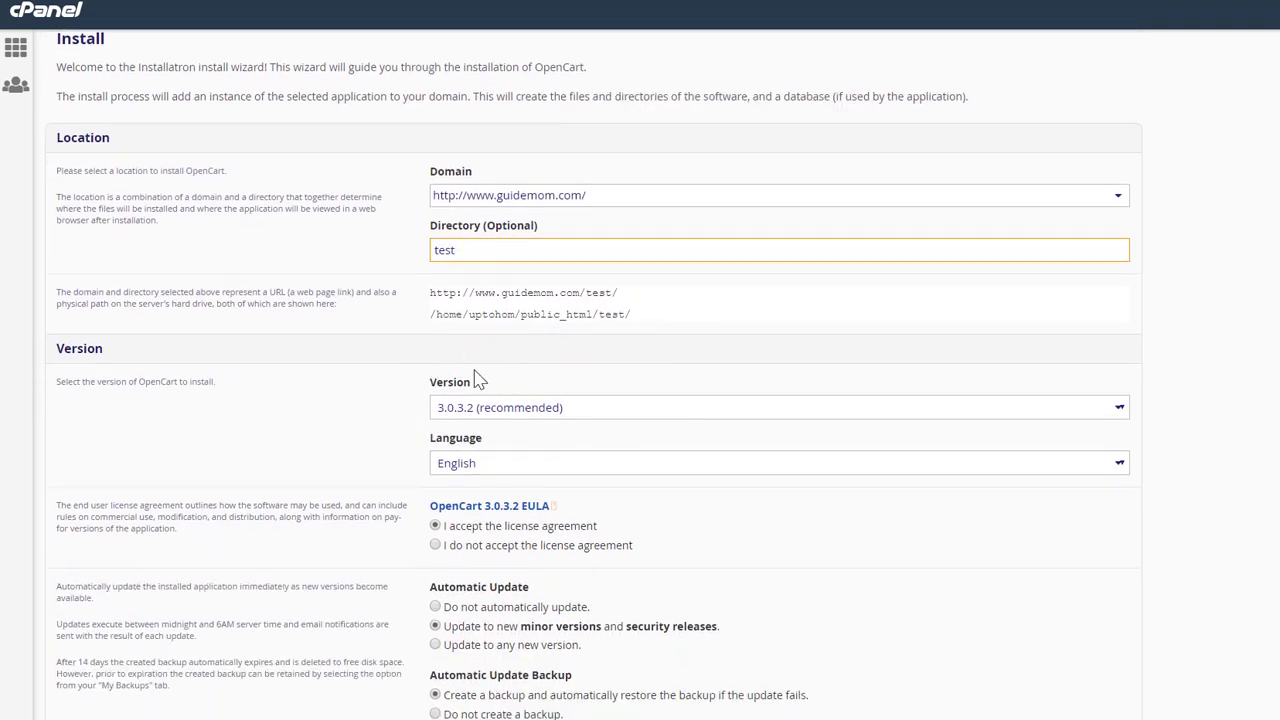
left_click(488, 415)
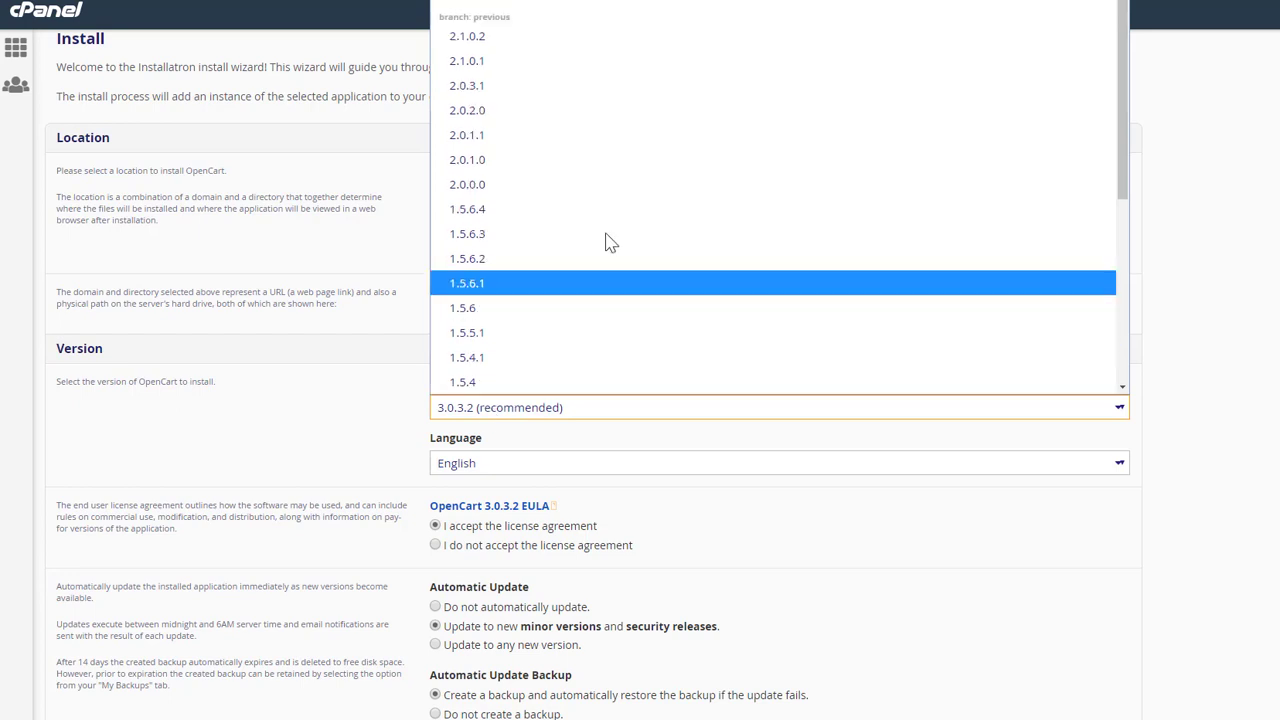
left_click(449, 47)
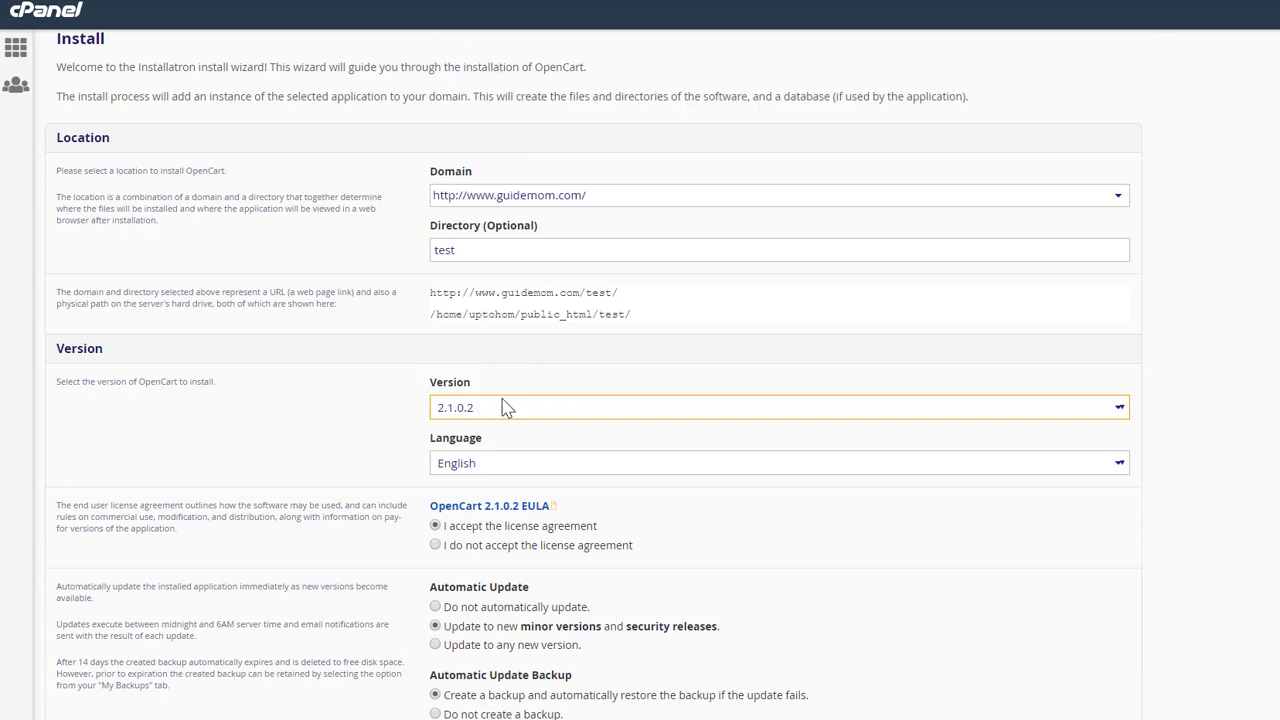
Set the install's update option to 'Do not automatically update'.
scroll(730, 428, "down", 1)
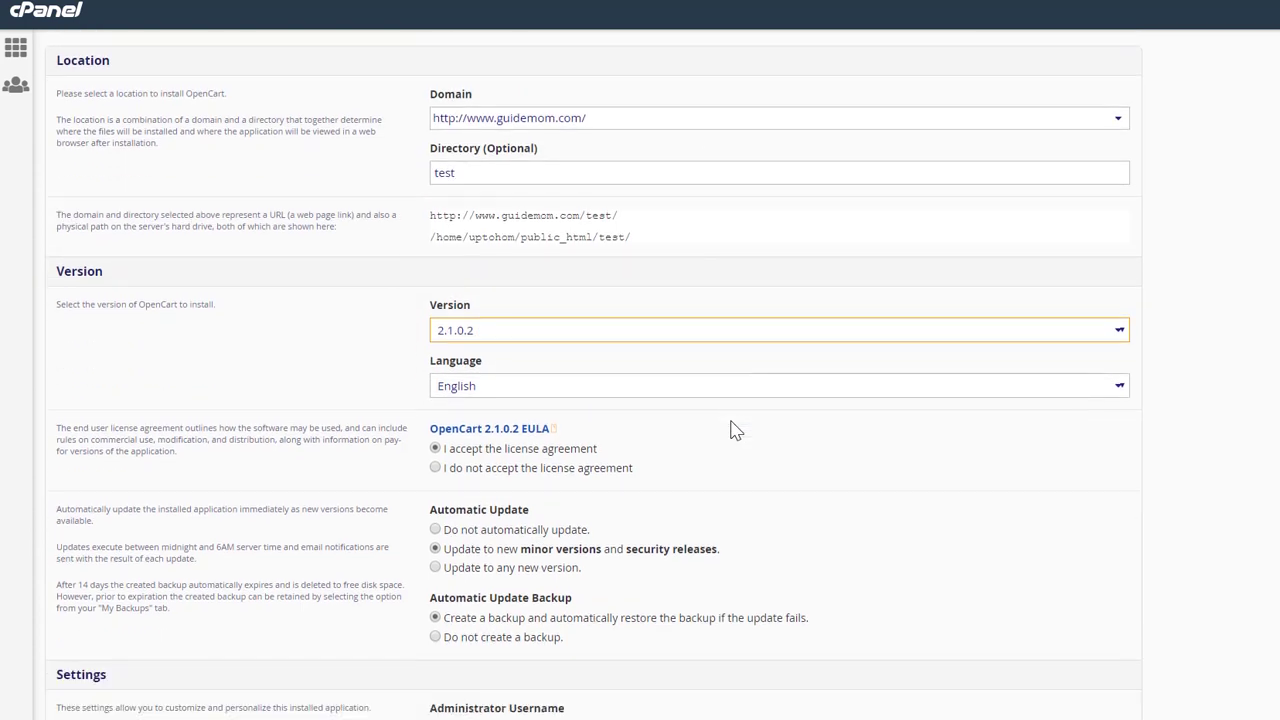
scroll(730, 425, "down", 1)
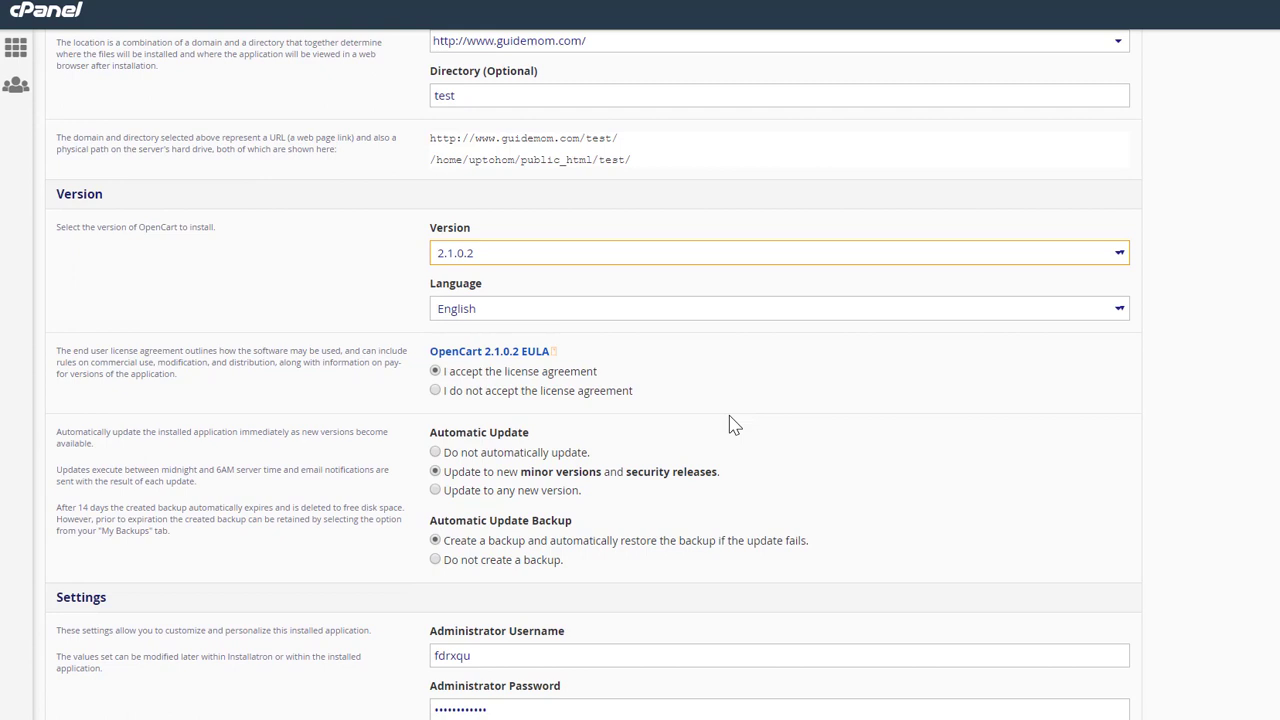
scroll(730, 425, "down", 1)
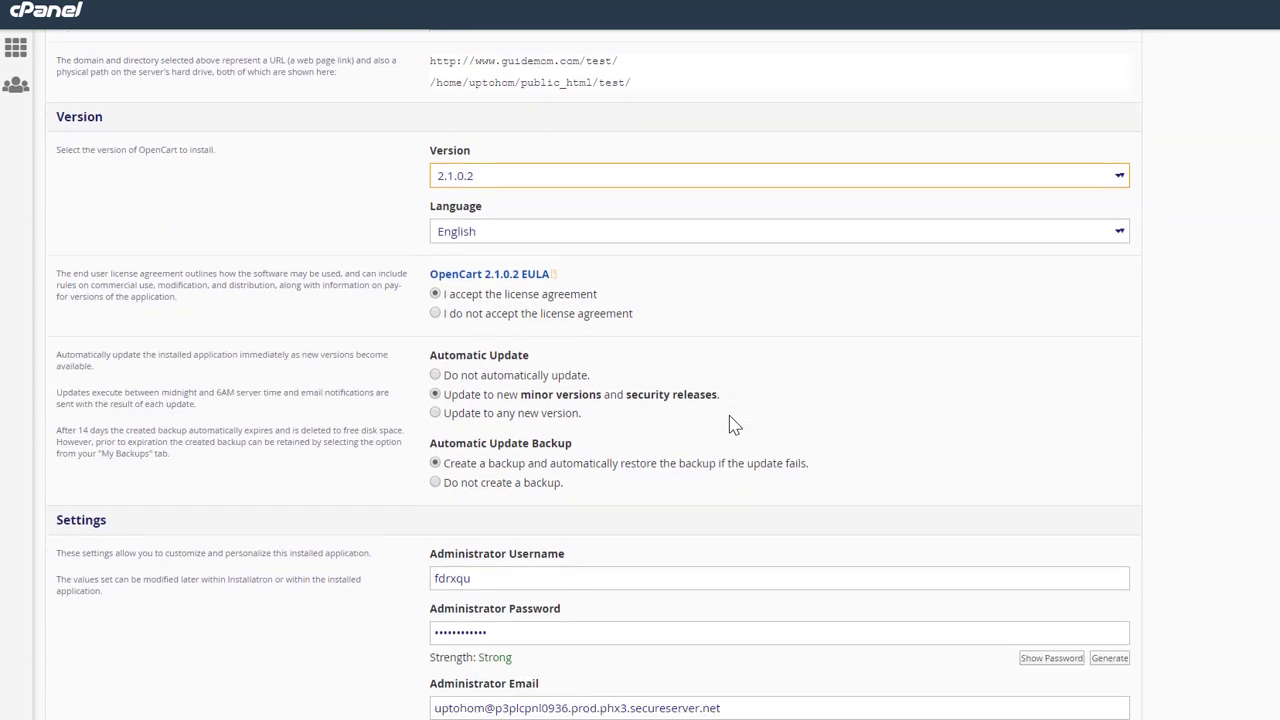
scroll(730, 425, "down", 1)
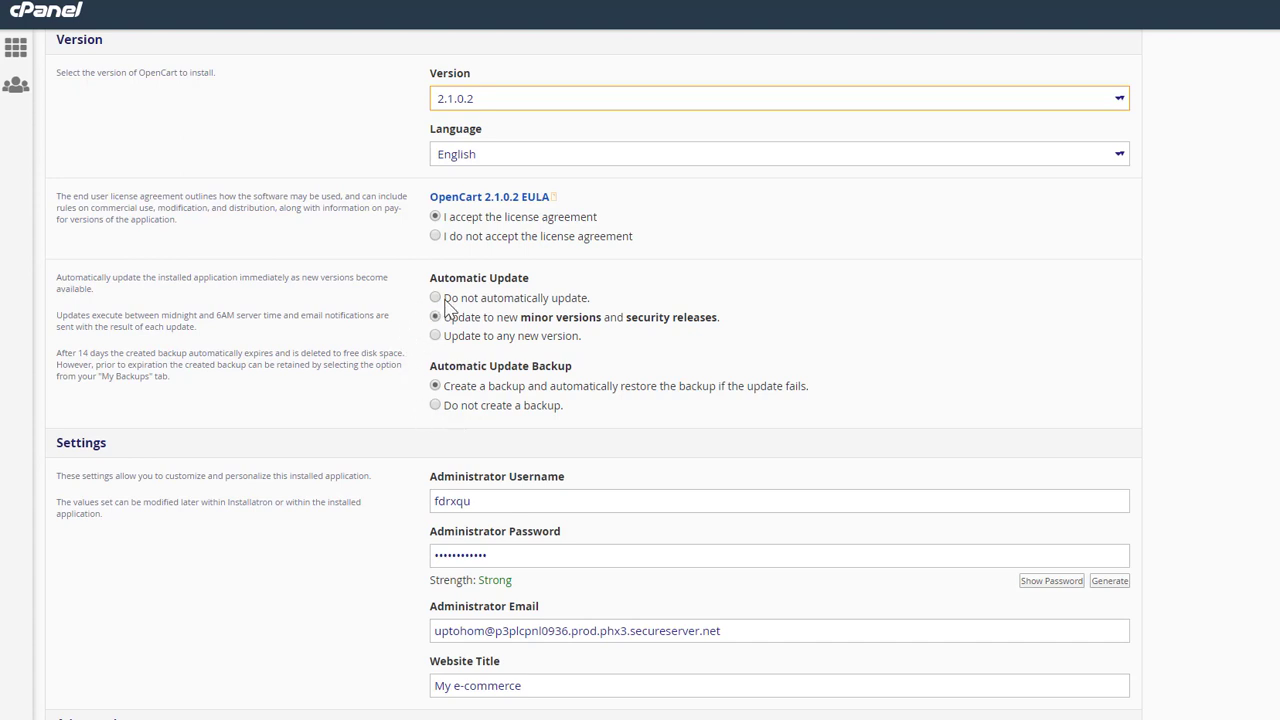
left_click(435, 299)
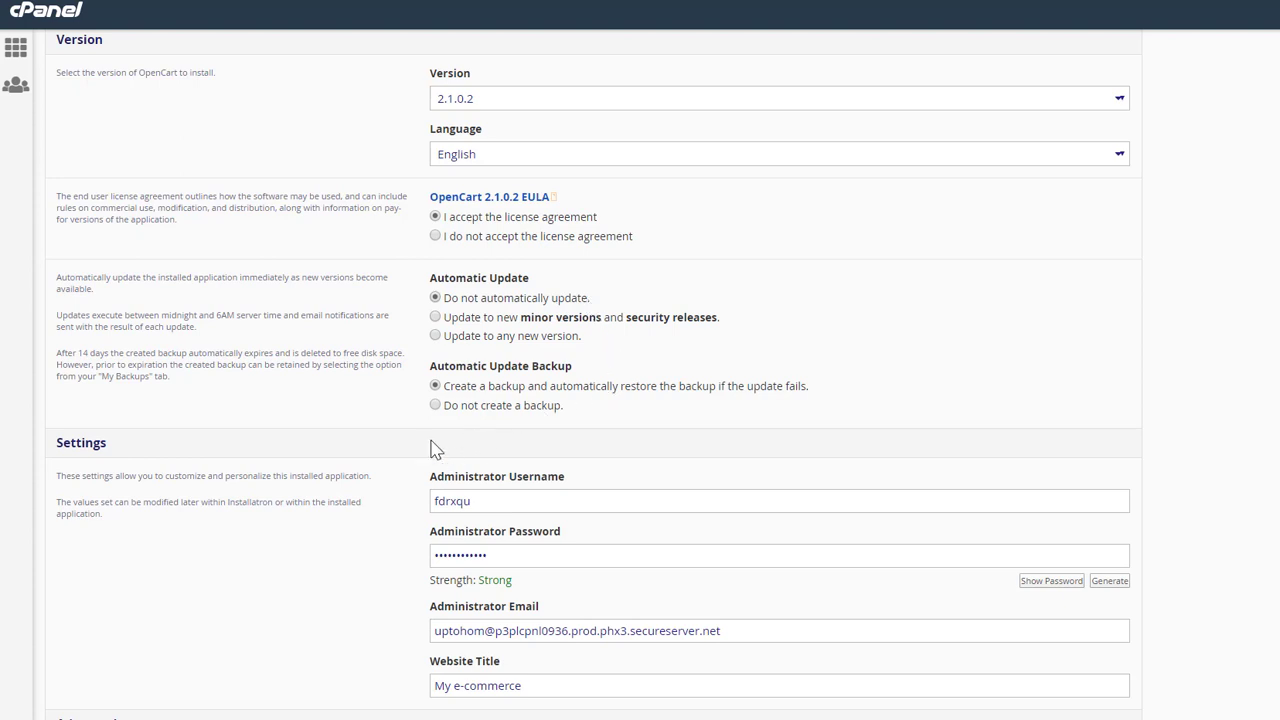
scroll(436, 446, "down", 3)
Clear the existing Administrator Email field.
left_click(460, 398)
key("ctrl+a")
key("BackSpace")
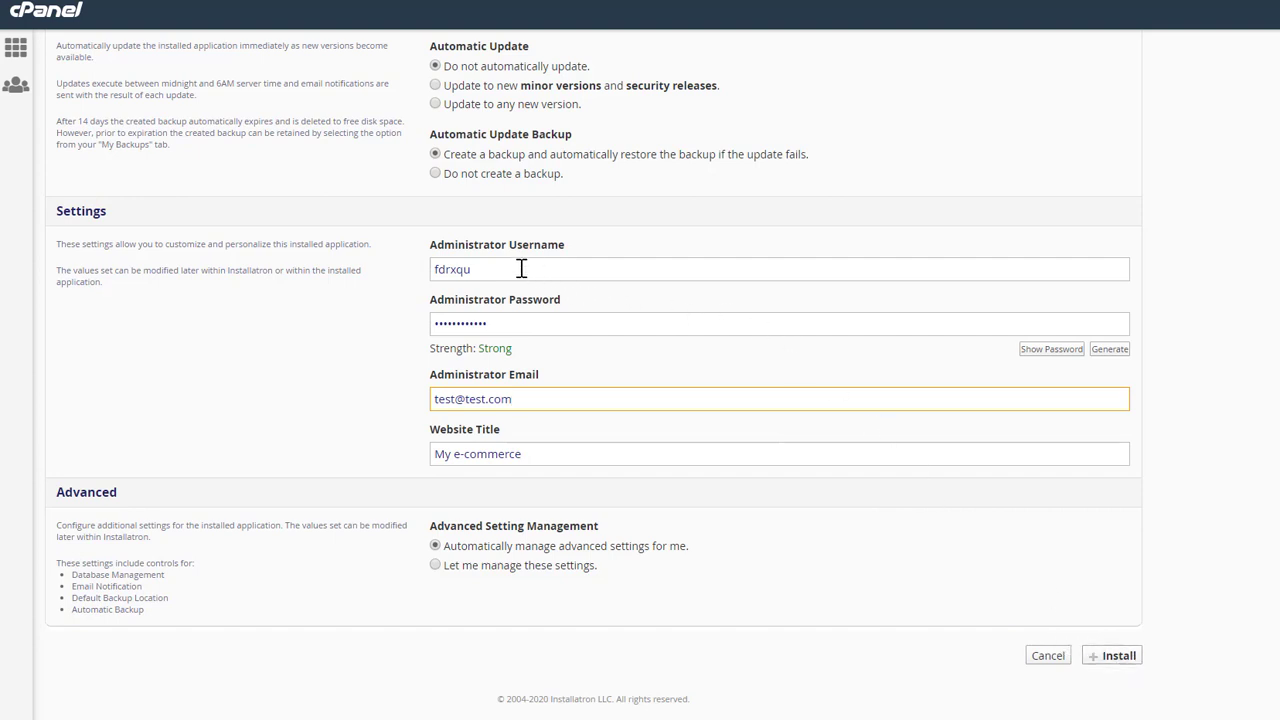
Overwrite the Administrator Username and Password with short test values.
double_click(440, 269)
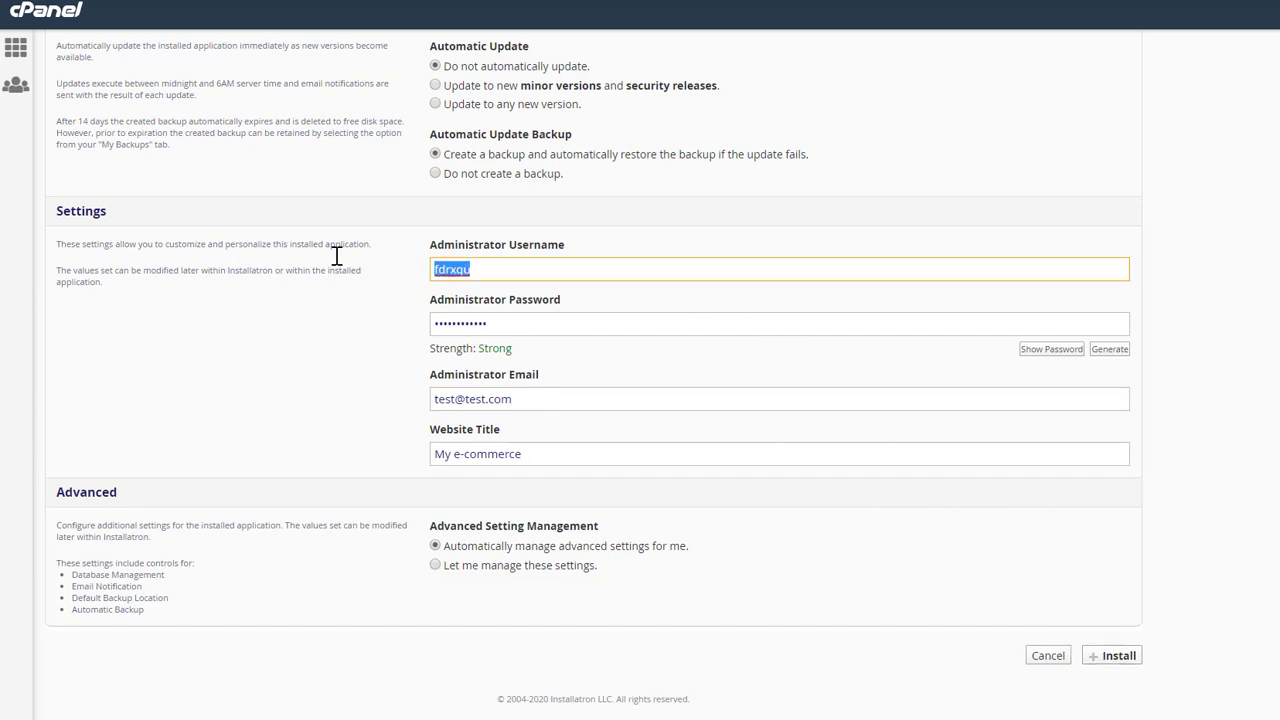
double_click(498, 327)
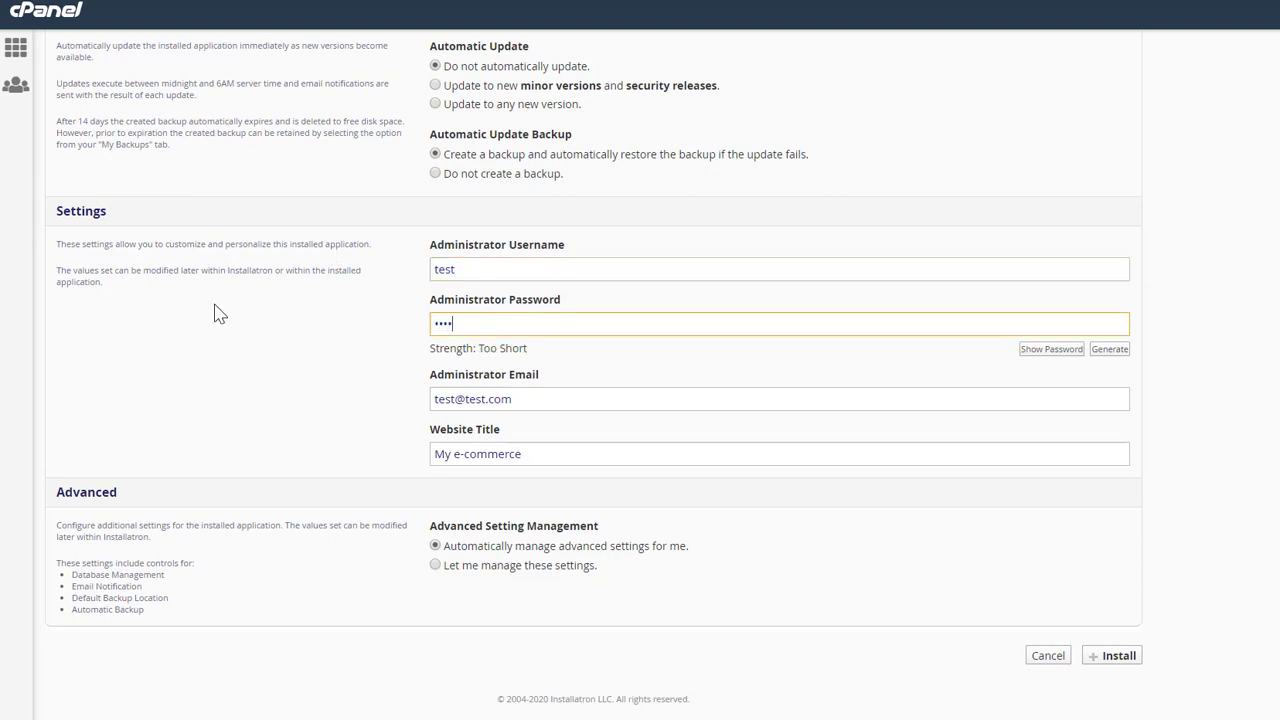
Submit the form to install OpenCart 2.1.0.2 as 'My e-commerce'.
left_click(1110, 661)
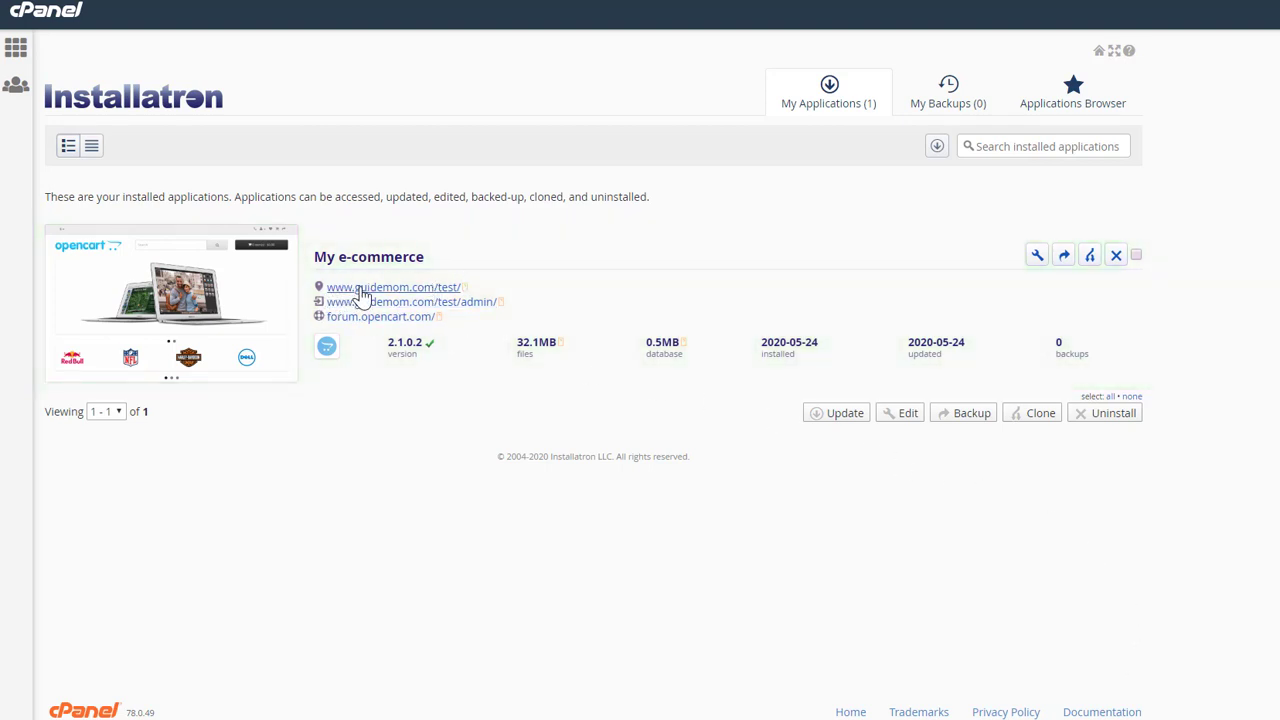
left_click(362, 289)
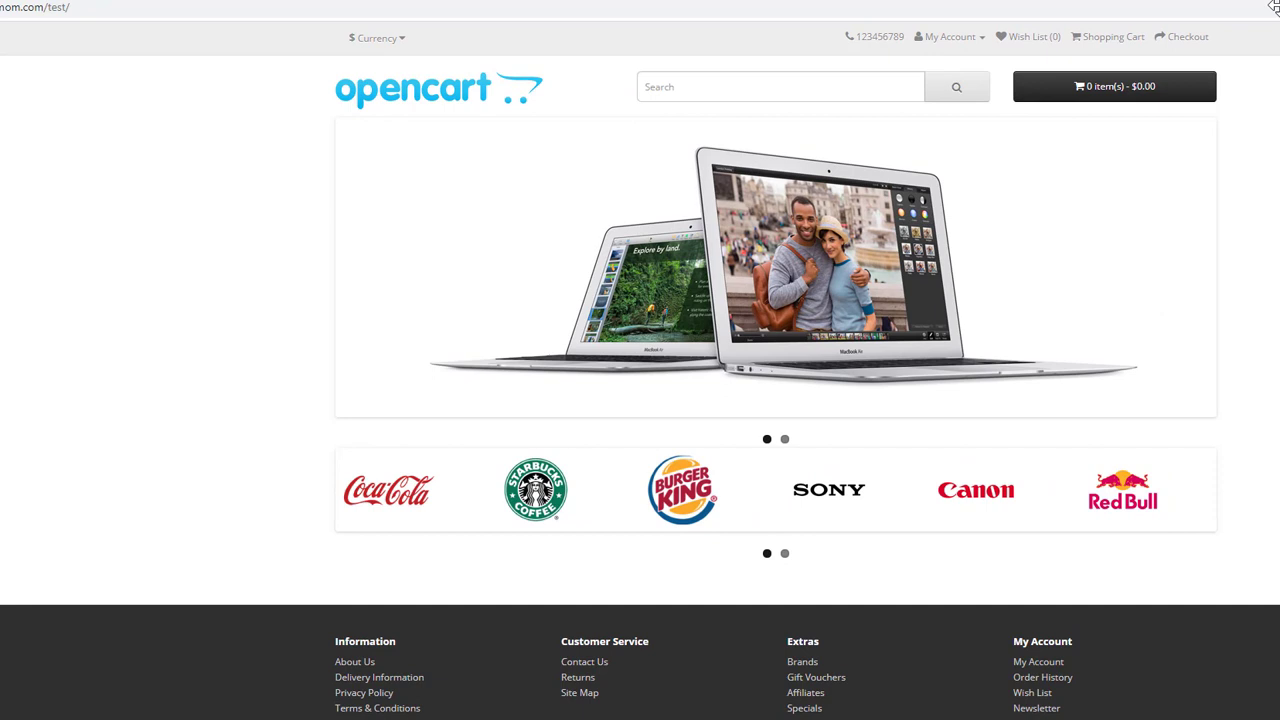
Load the store's admin login page by appending admin/ to the test URL.
left_click(120, 13)
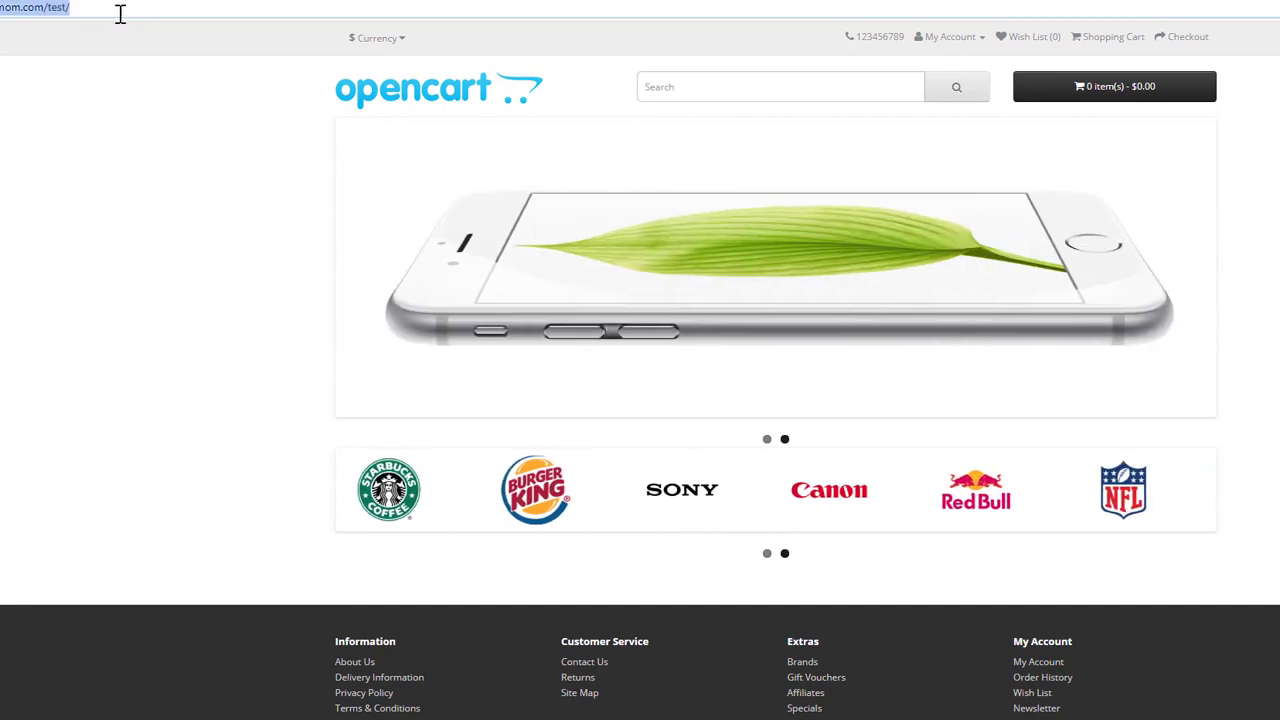
left_click(114, 11)
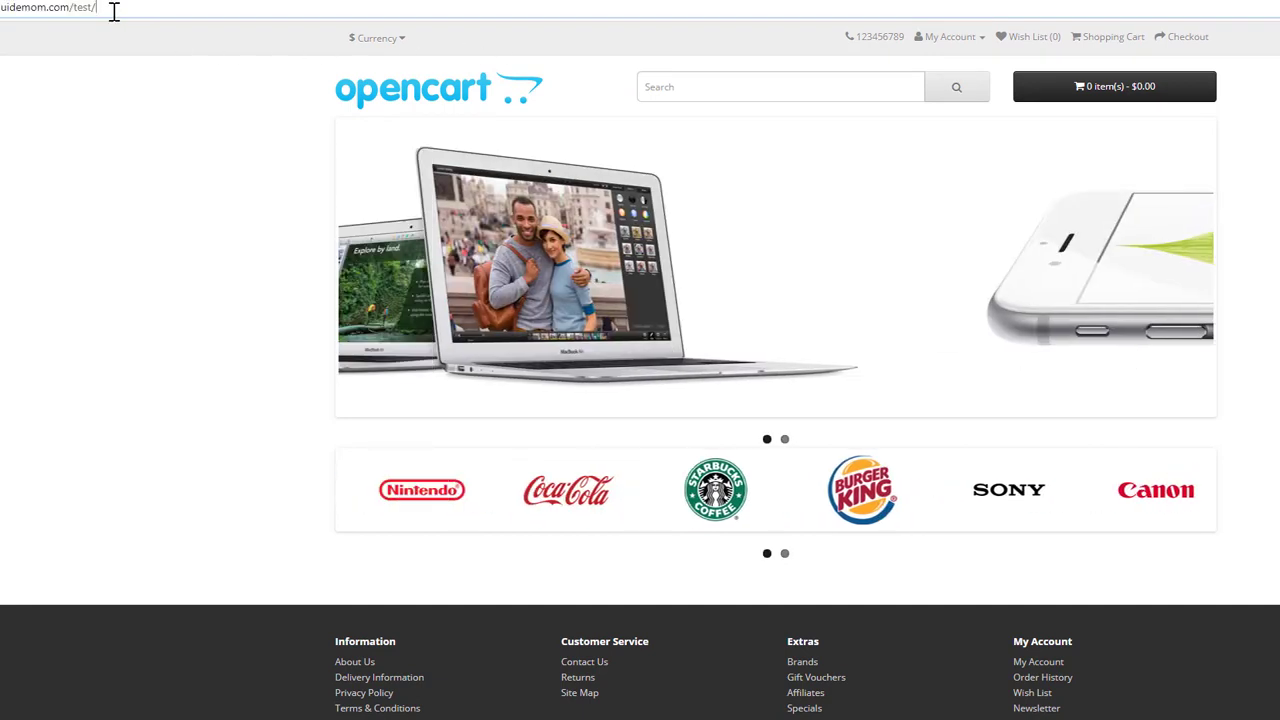
type("admin/")
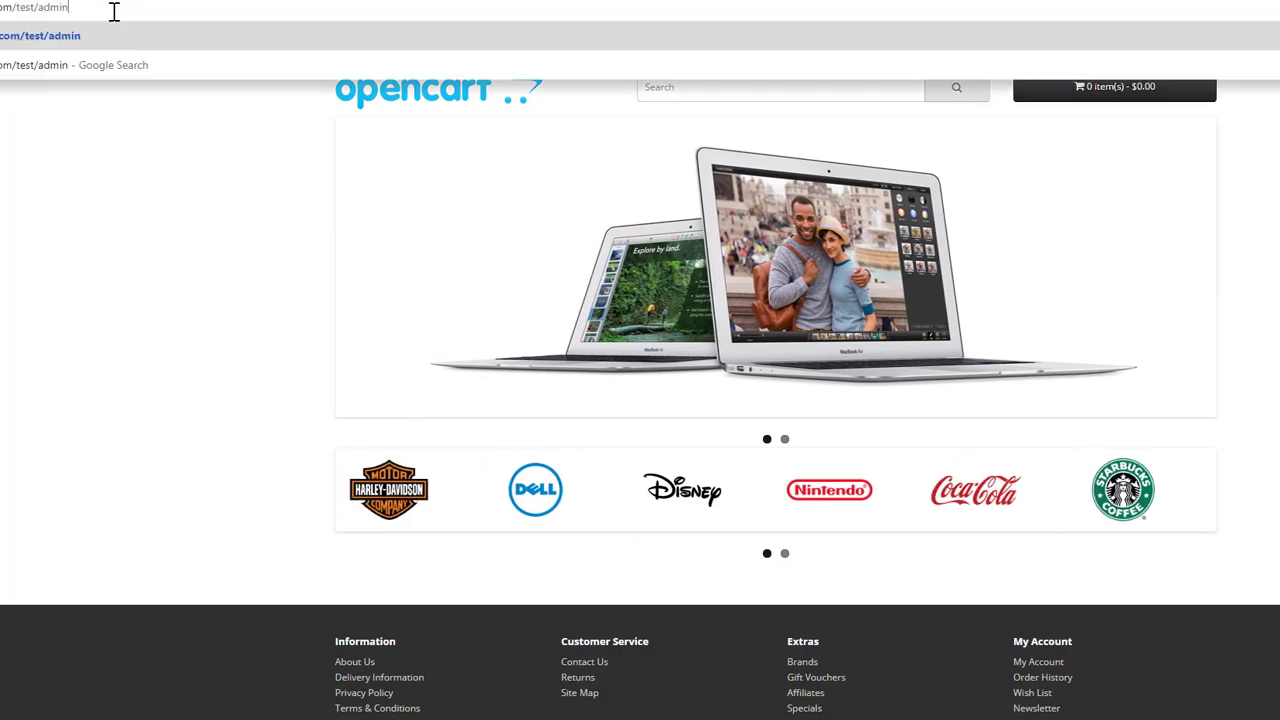
key("Return")
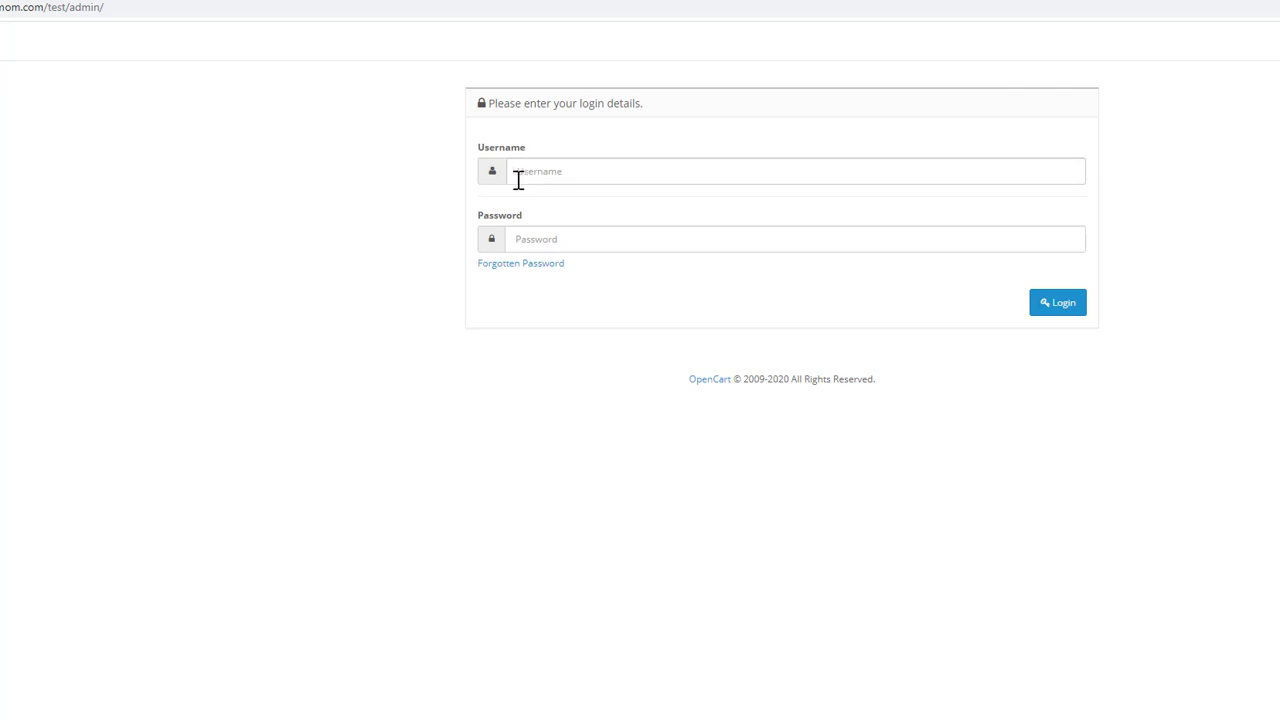
Log in to the OpenCart admin with the administrator username and password.
left_click(531, 171)
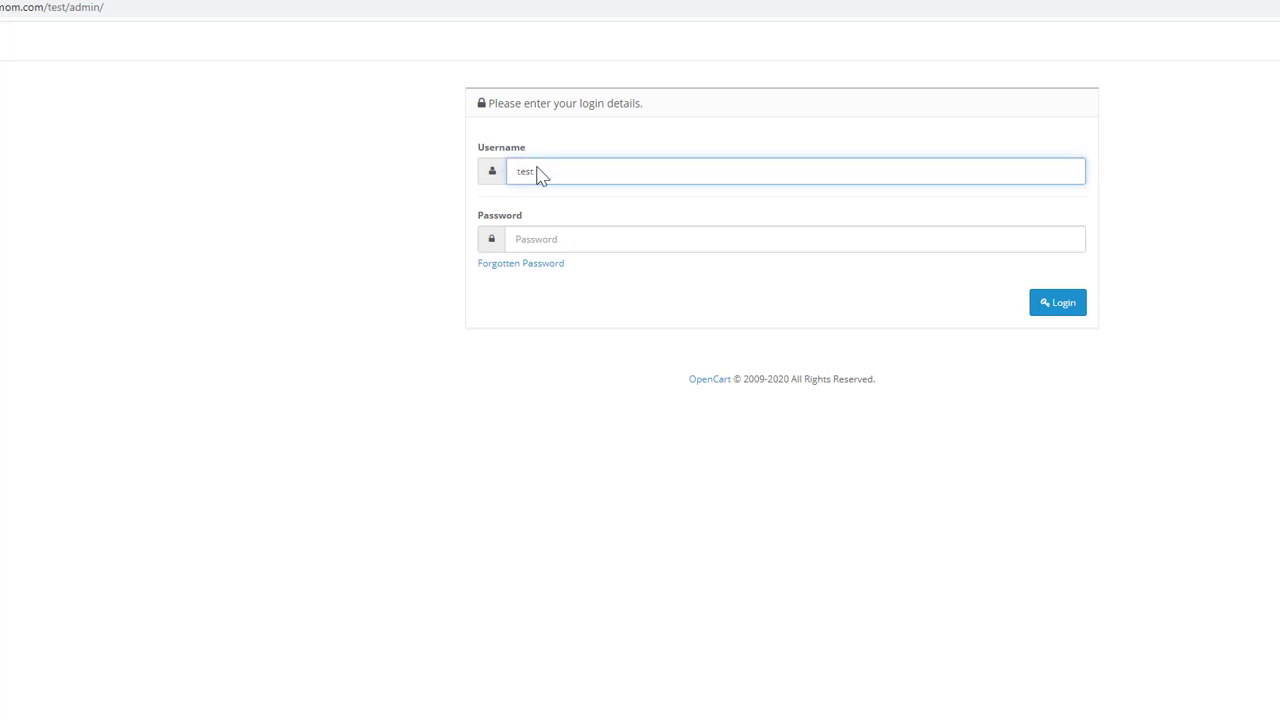
left_click(541, 239)
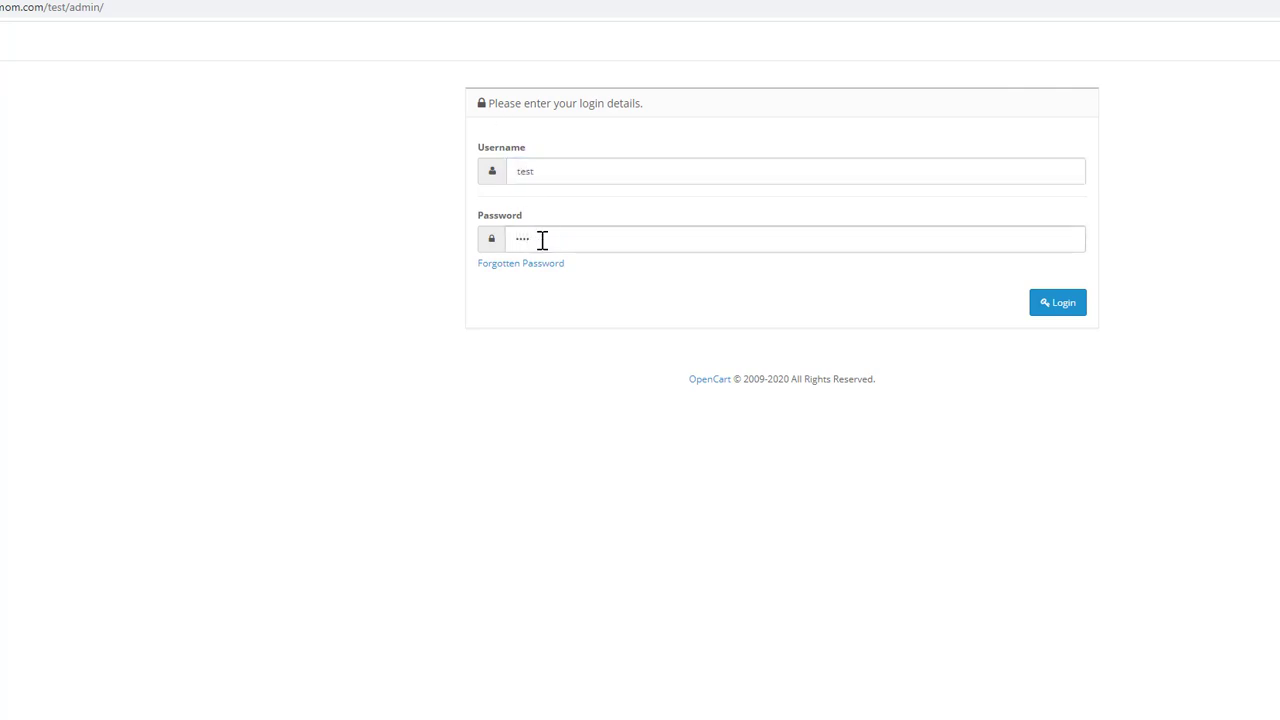
left_click(1058, 314)
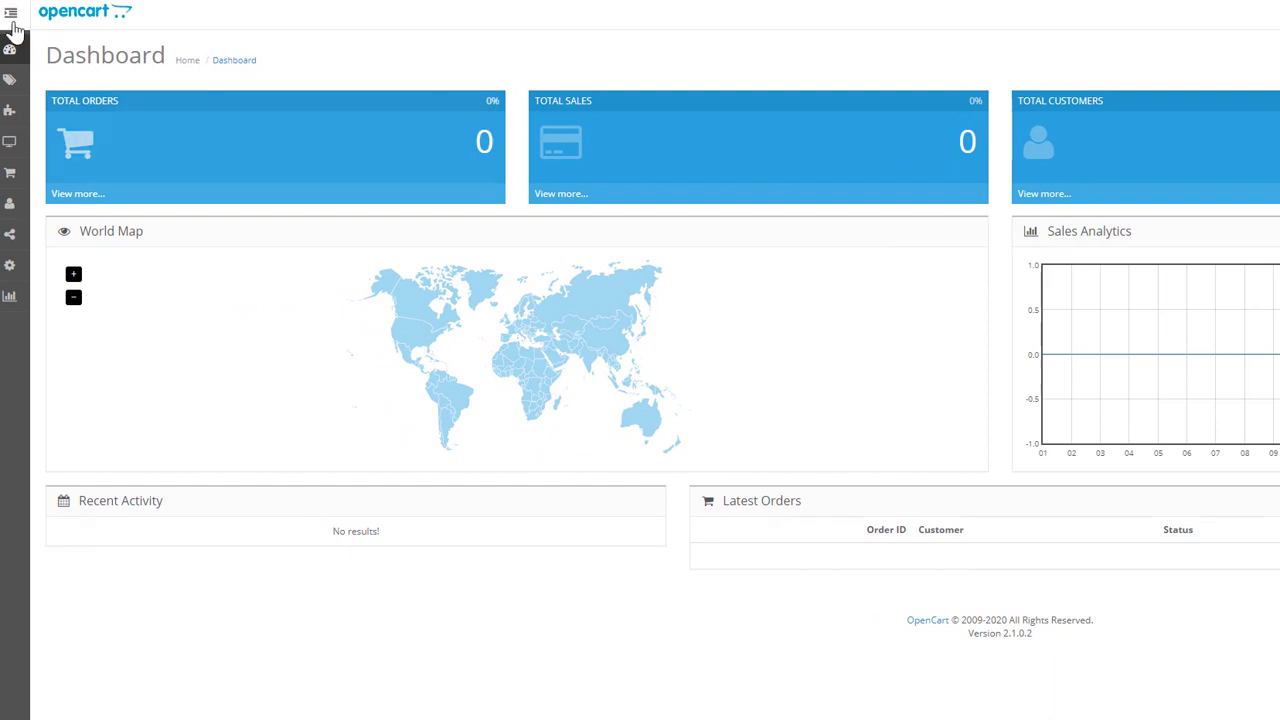
Expand the admin dashboard's sidebar navigation menu.
left_click(11, 15)
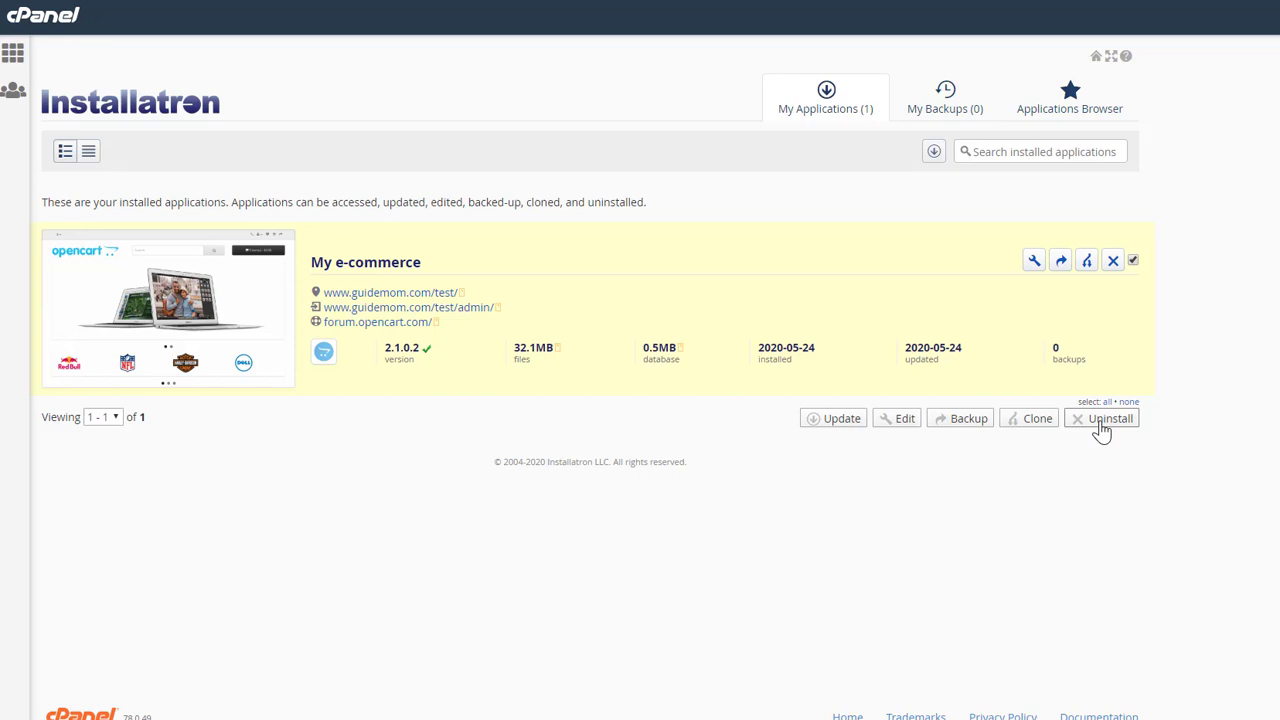
Uninstall the My e-commerce OpenCart install and confirm the removal.
left_click(1101, 425)
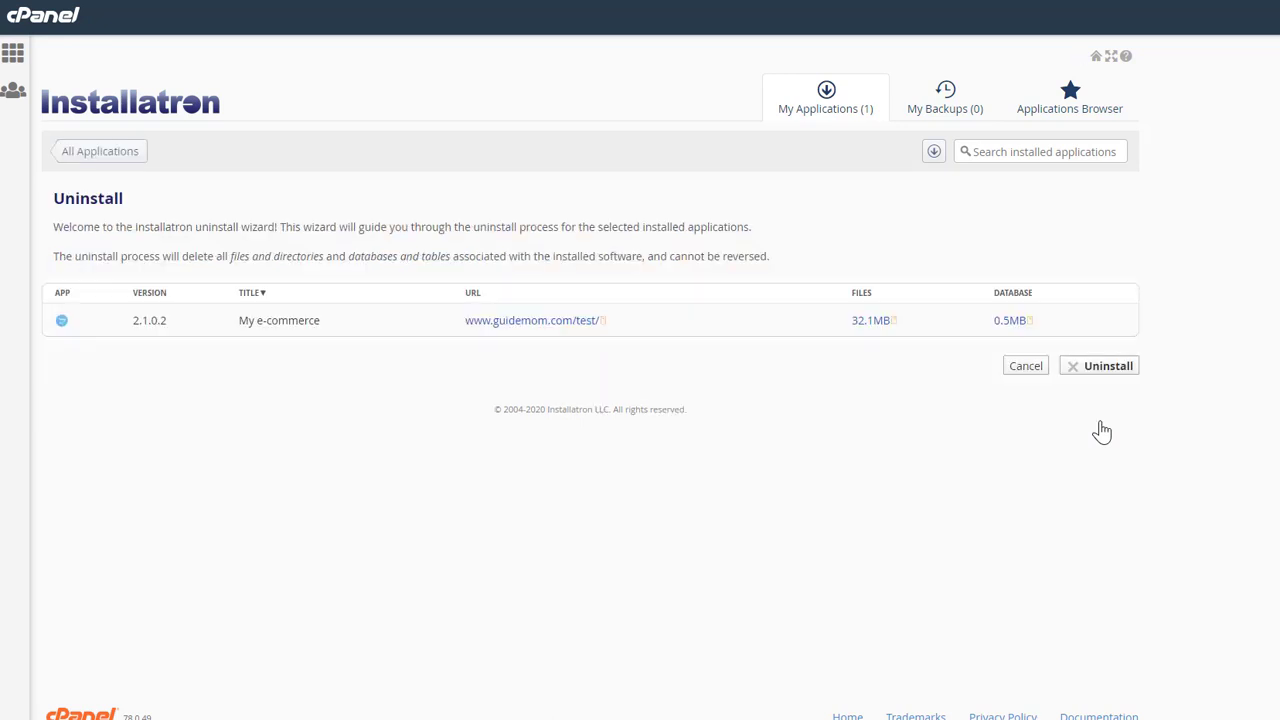
left_click(1100, 370)
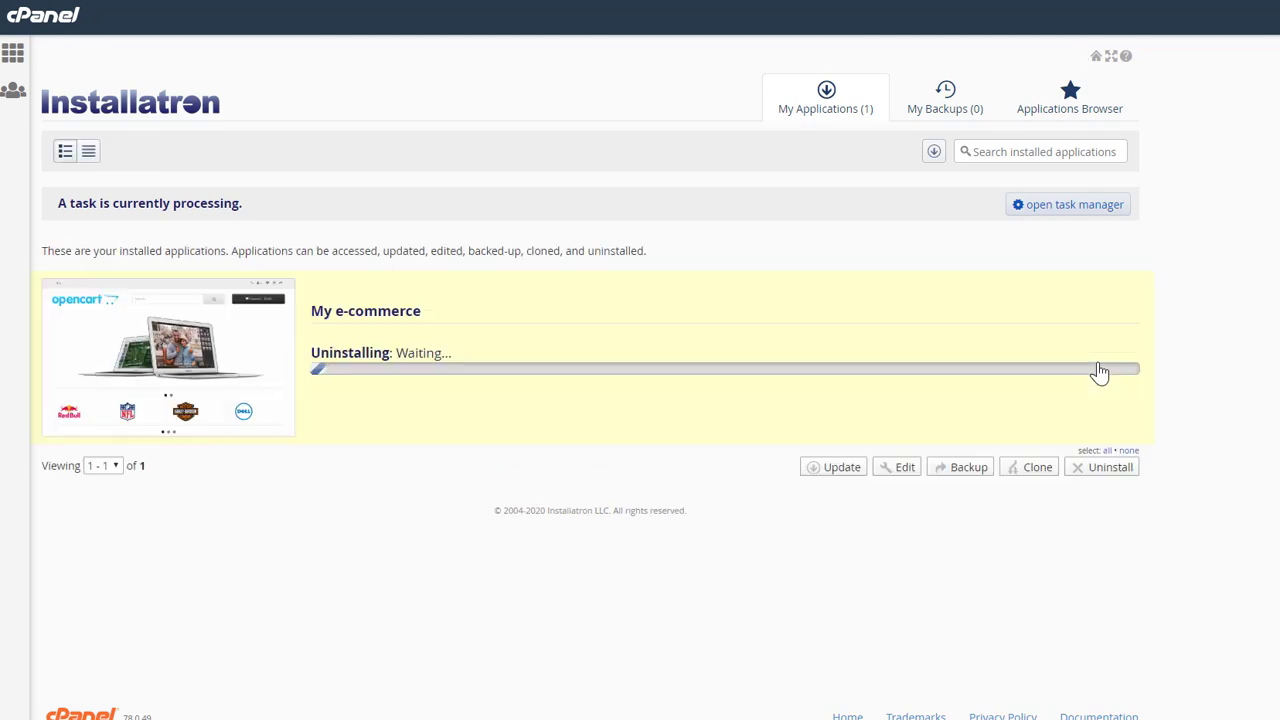